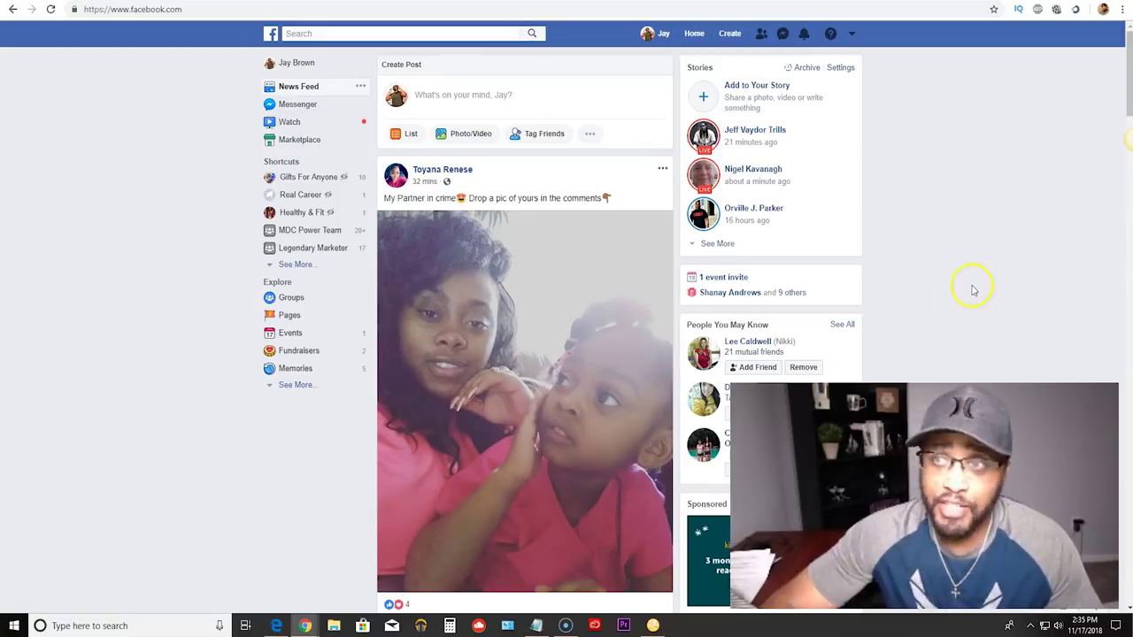
View the tools offered by the SimpleSocialTools browser extension and dismiss its popup.
click(1077, 10)
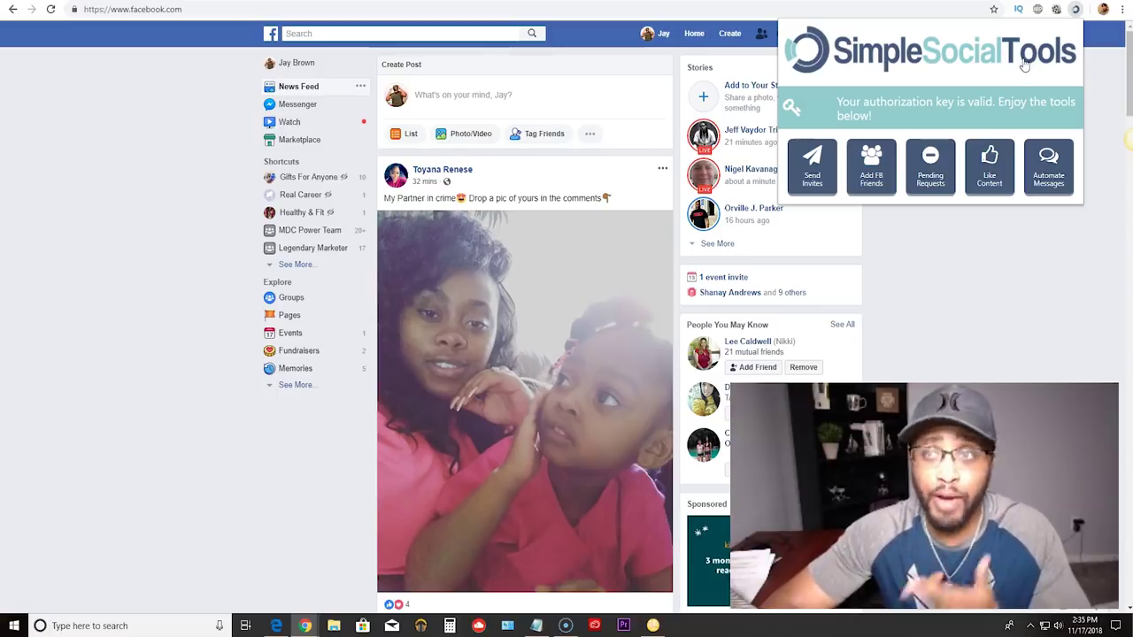
click(79, 200)
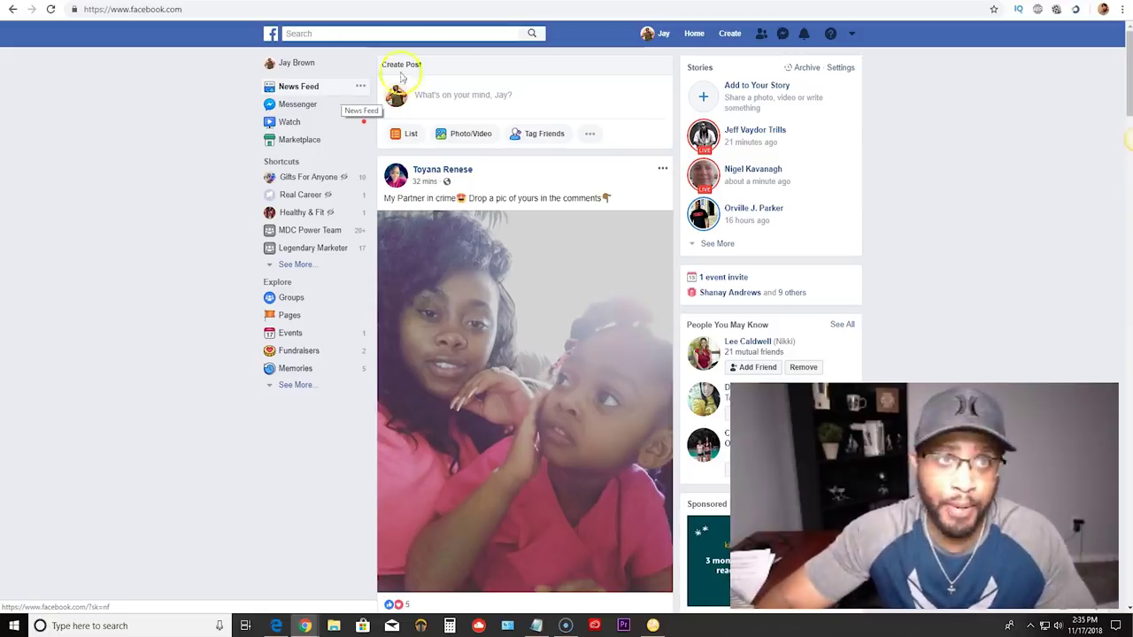
Search Facebook for "credit repair", limit the results to Pages, and open the CreditRepair.com page.
click(344, 33)
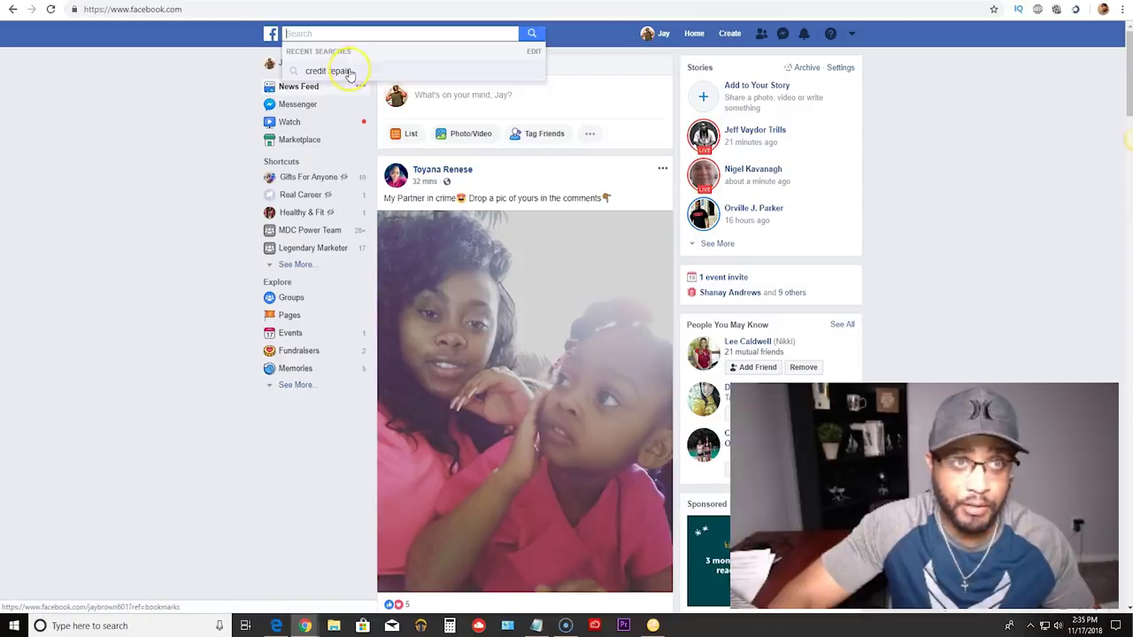
click(350, 70)
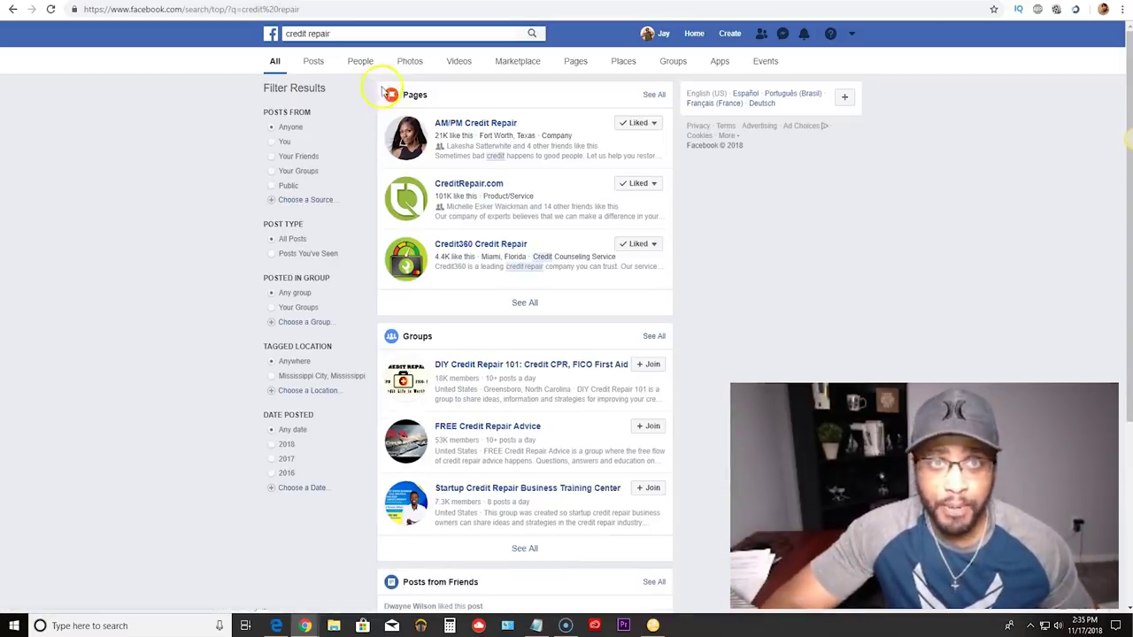
click(577, 67)
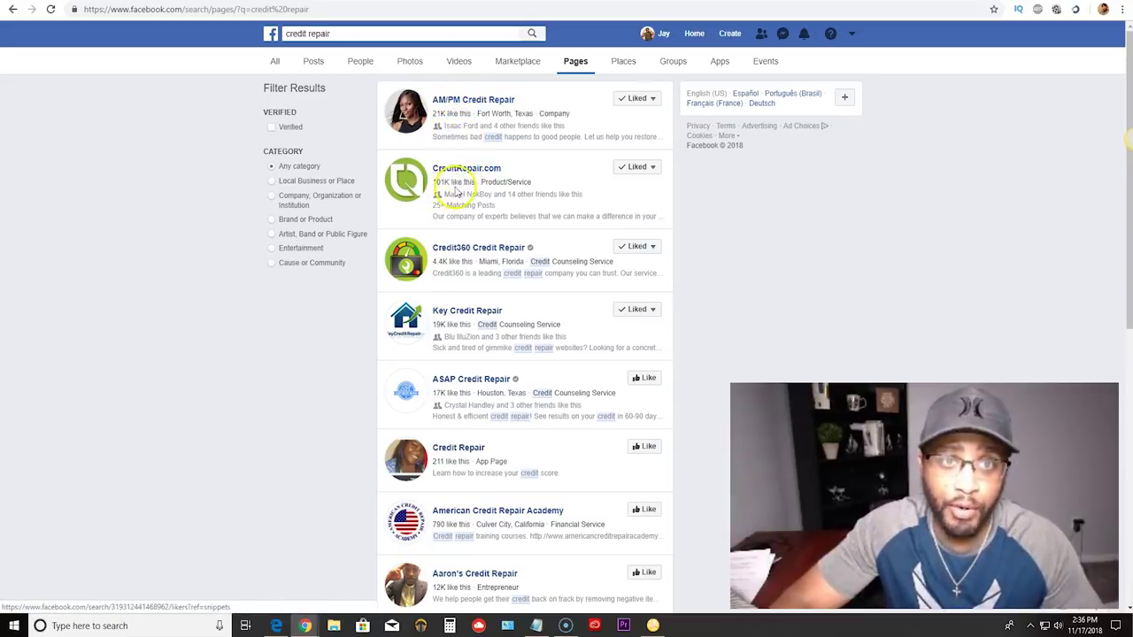
click(458, 175)
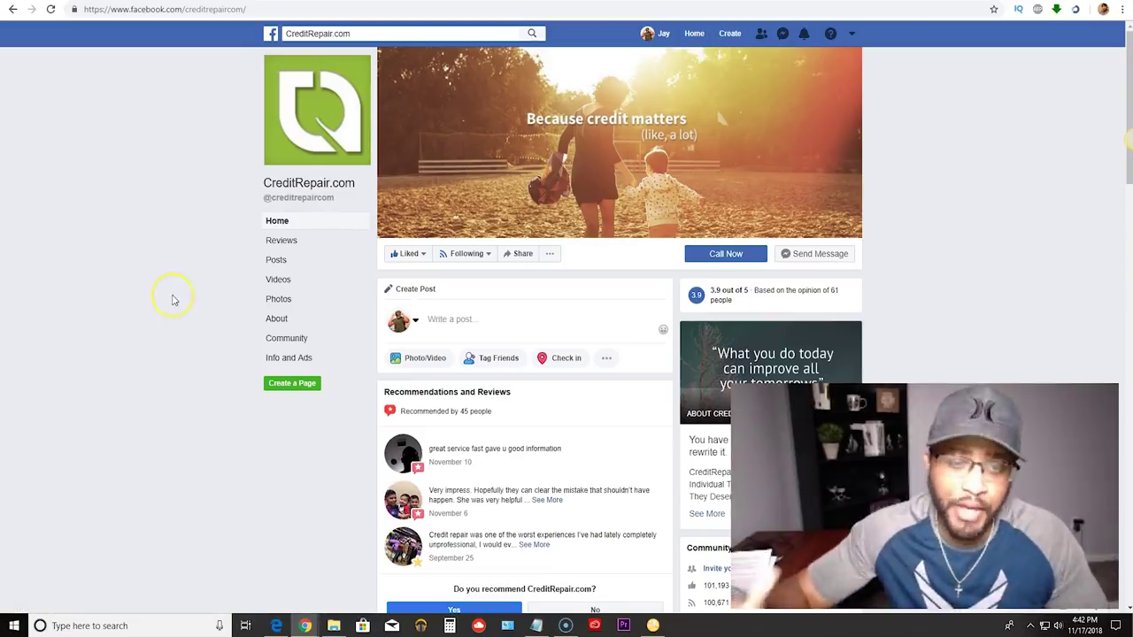
Open the list of people who reacted to CreditRepair.com's "Feel Stuck In The Nosebleeds?" video post.
scroll(184, 295, down, 4)
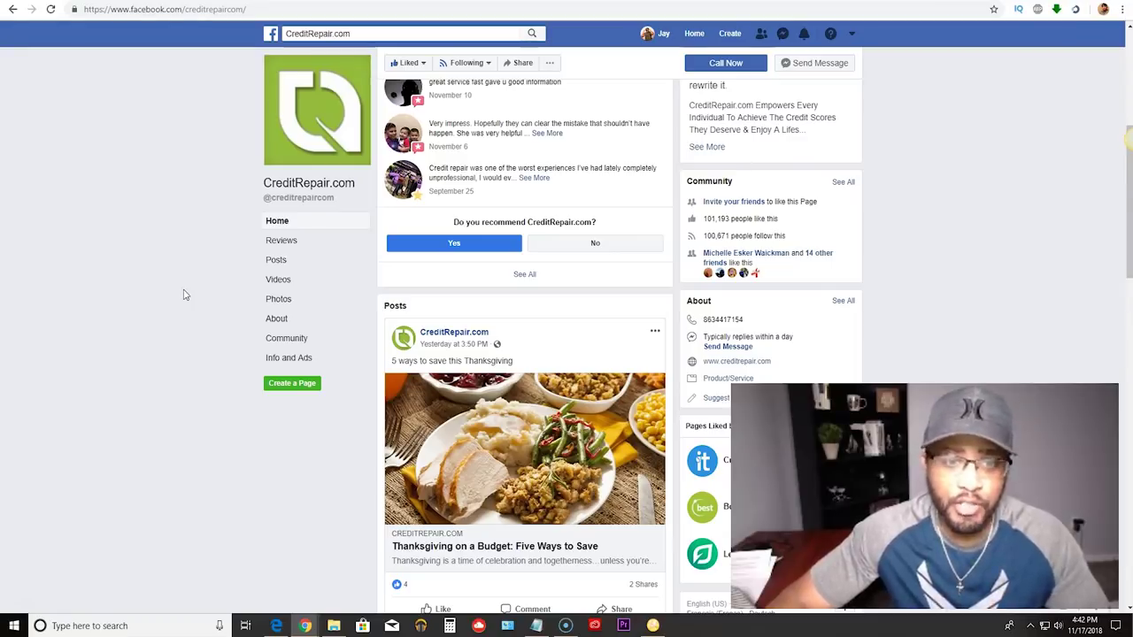
scroll(184, 295, down, 4)
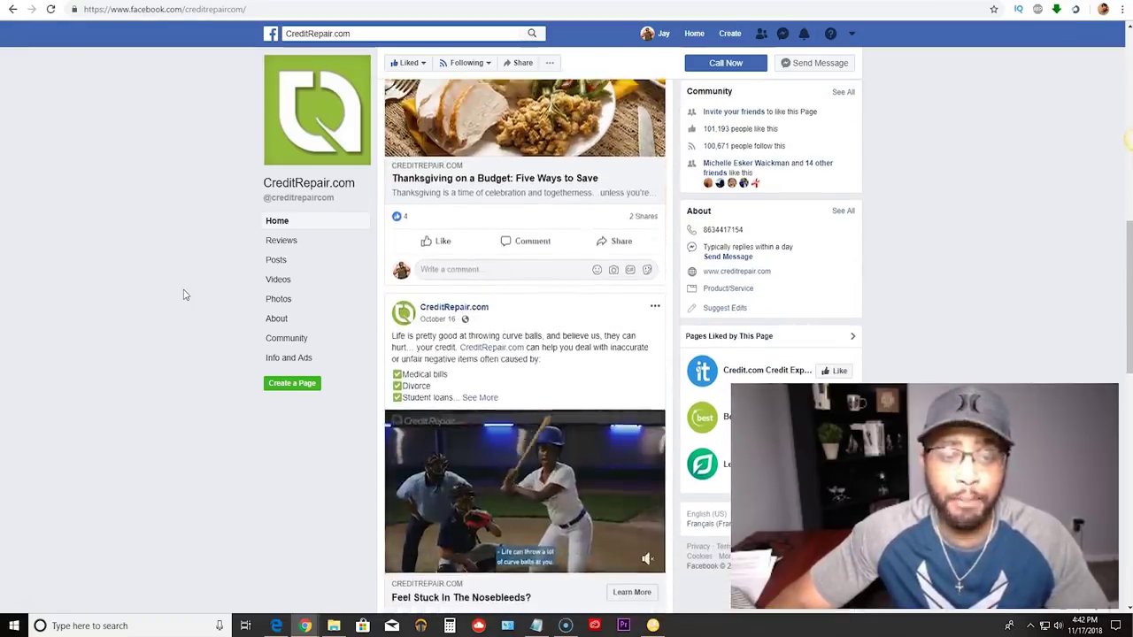
scroll(184, 295, down, 2)
scroll(184, 295, down, 2)
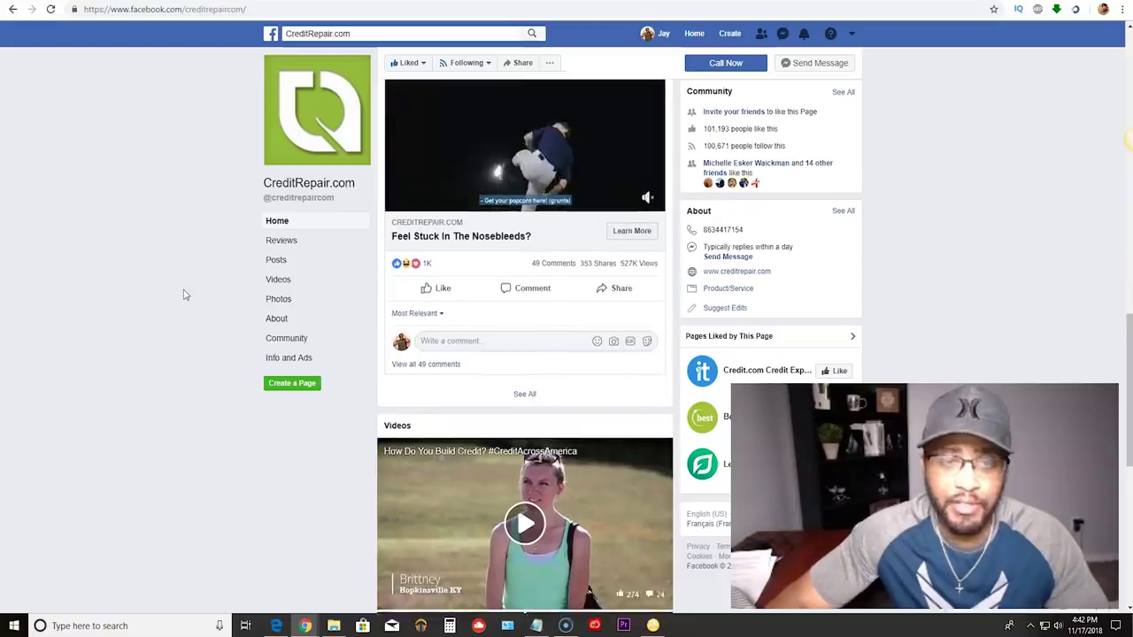
scroll(184, 295, down, 1)
mouse_move(424, 196)
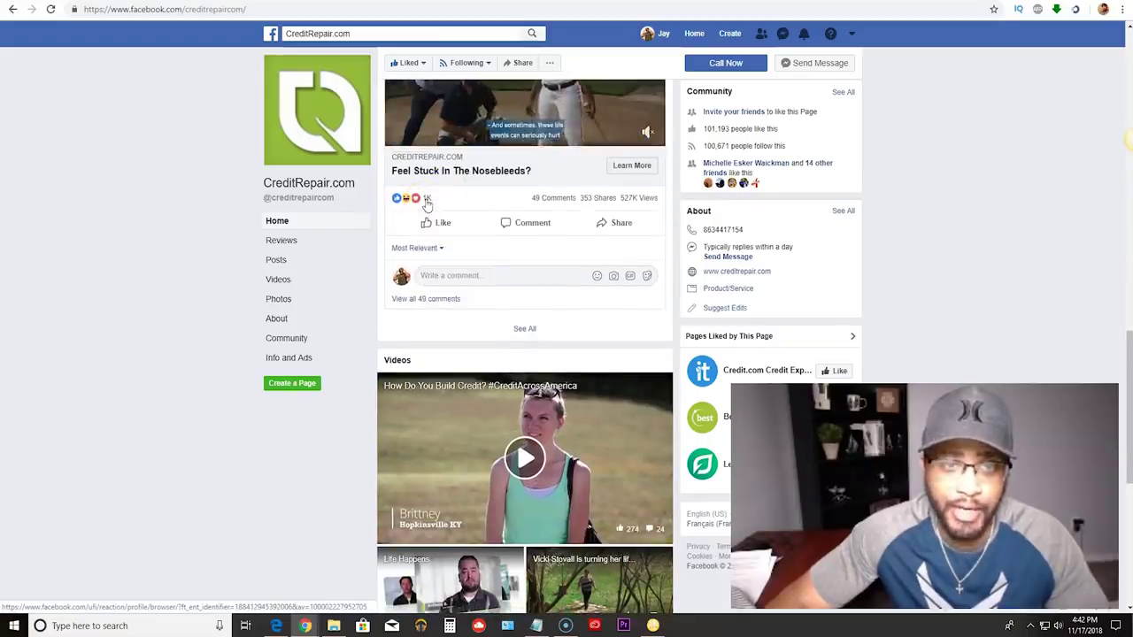
click(427, 200)
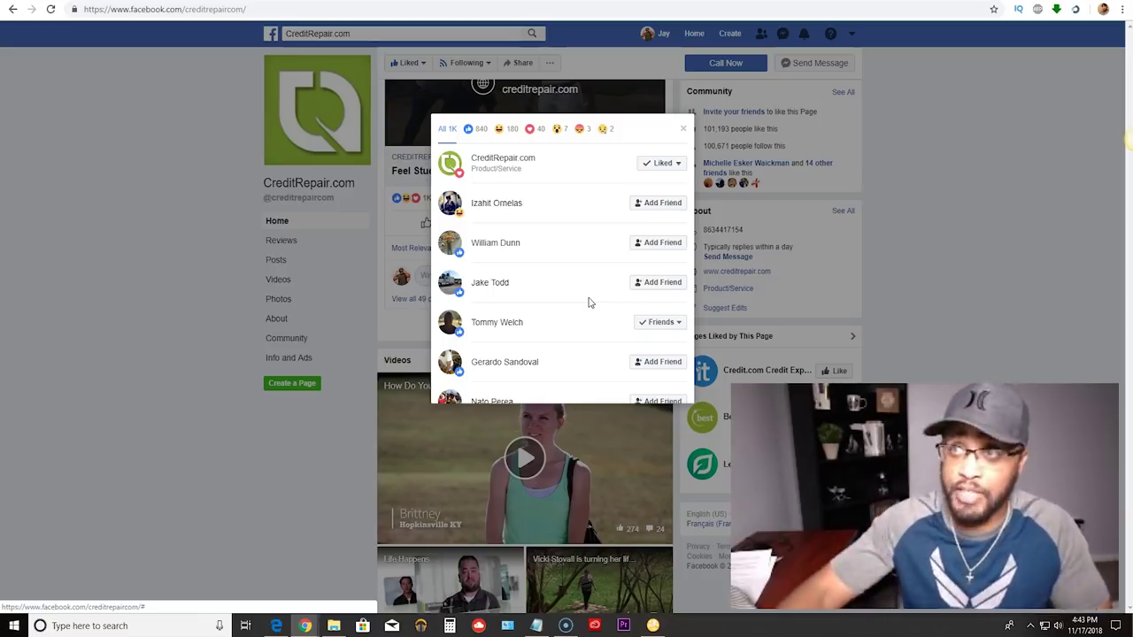
Start the SimpleSocialTools Add FB Friends tool on the reactions list with delay 10, total 8 and skip 0.
click(1076, 11)
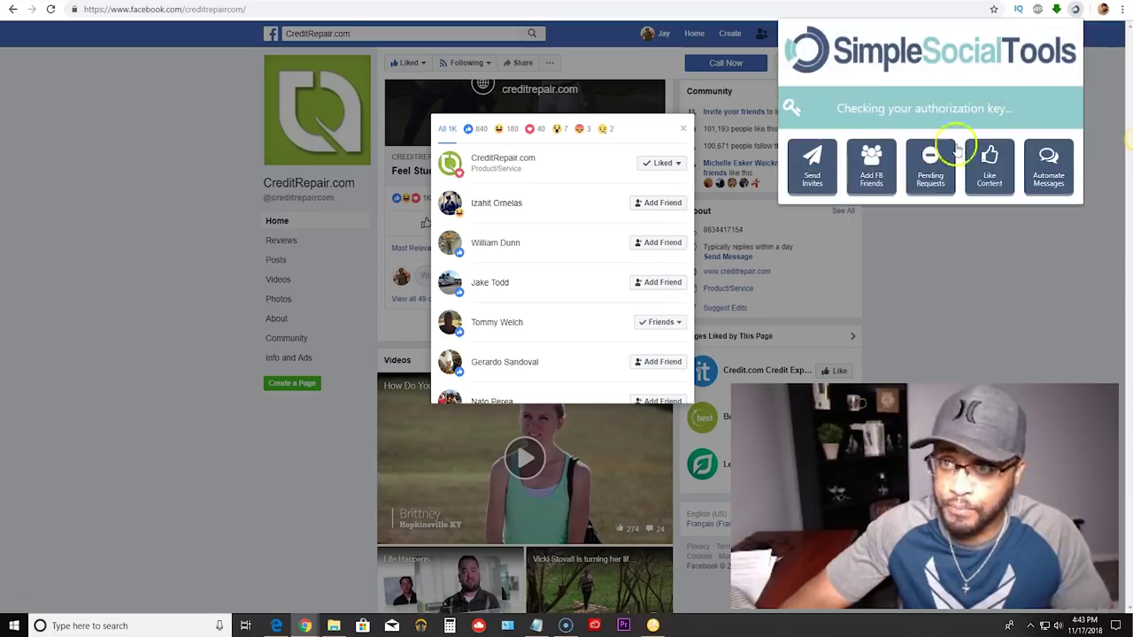
click(872, 180)
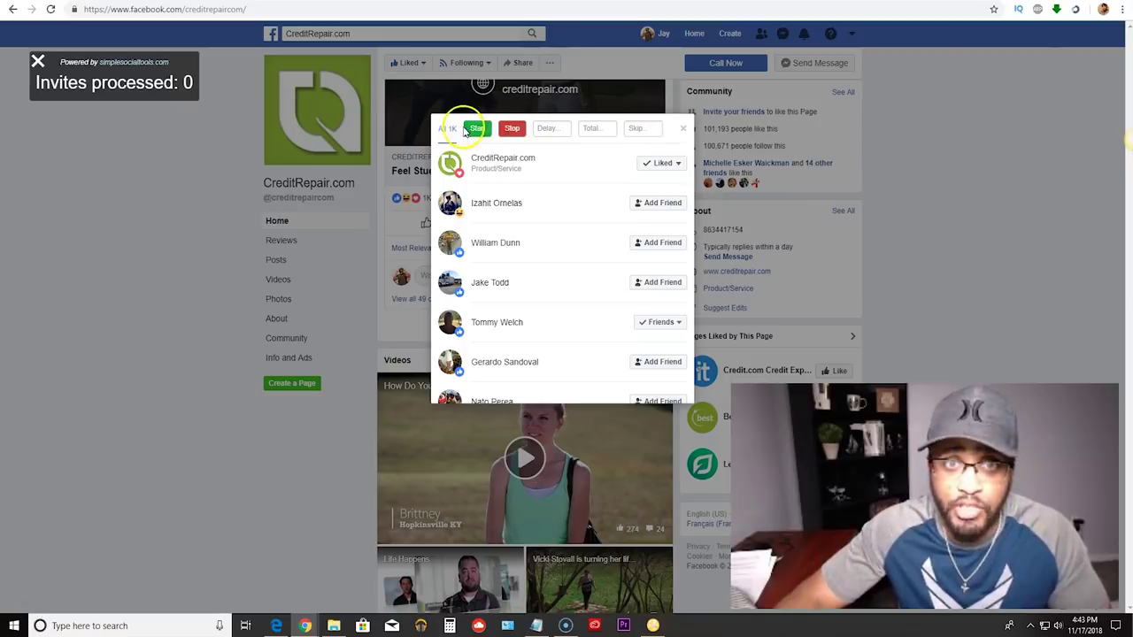
click(543, 131)
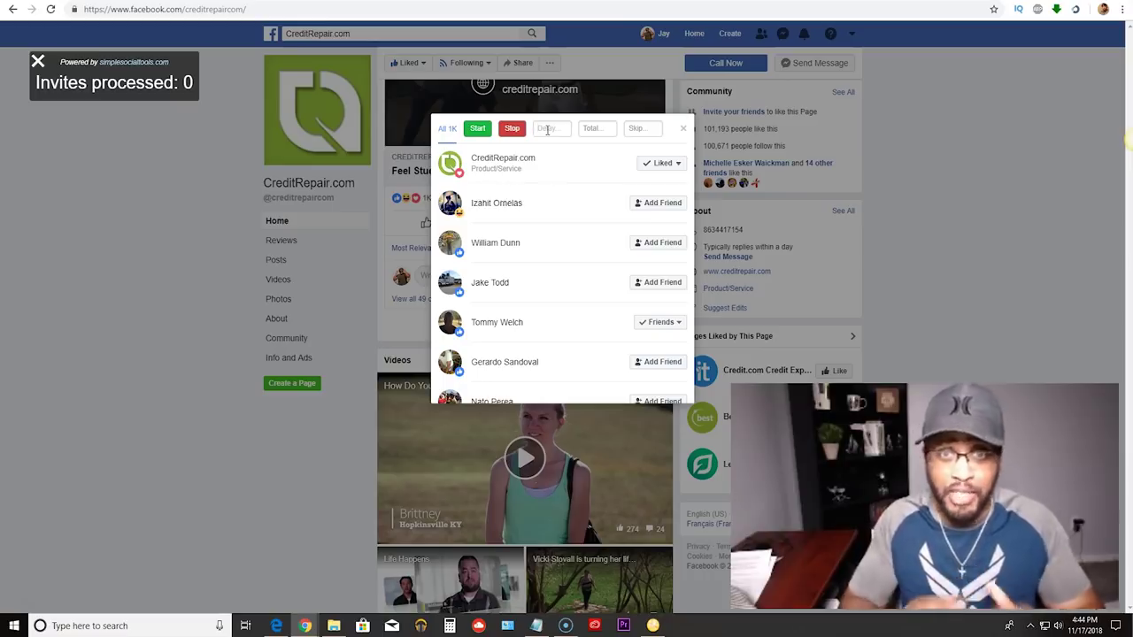
text(10)
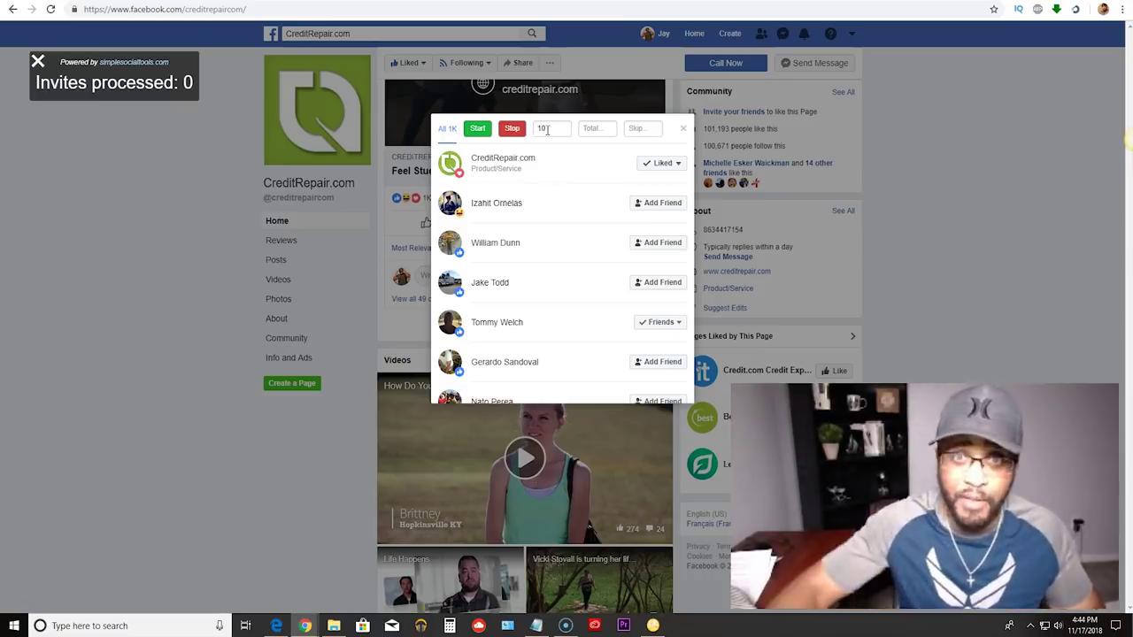
click(593, 128)
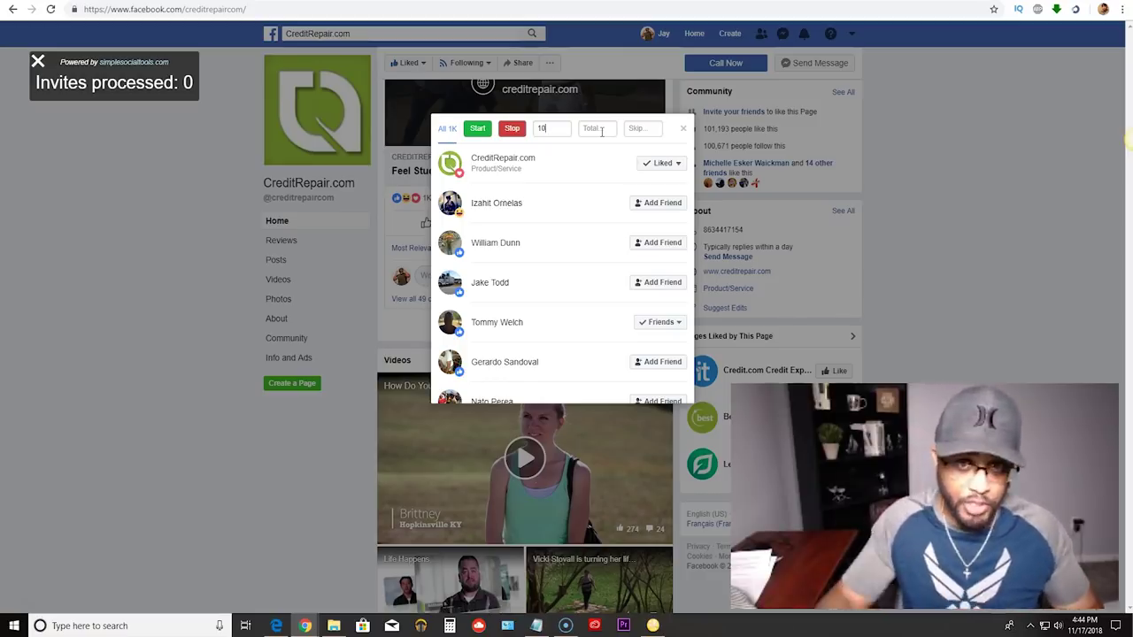
key(Tab)
text(1)
key(BackSpace)
text(8)
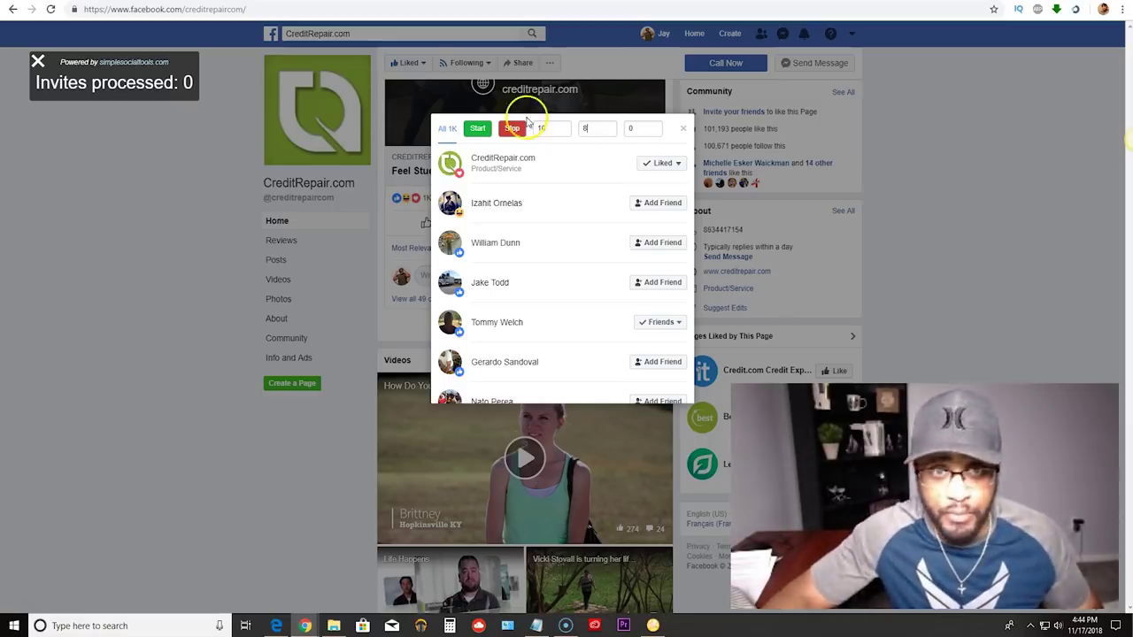
click(477, 129)
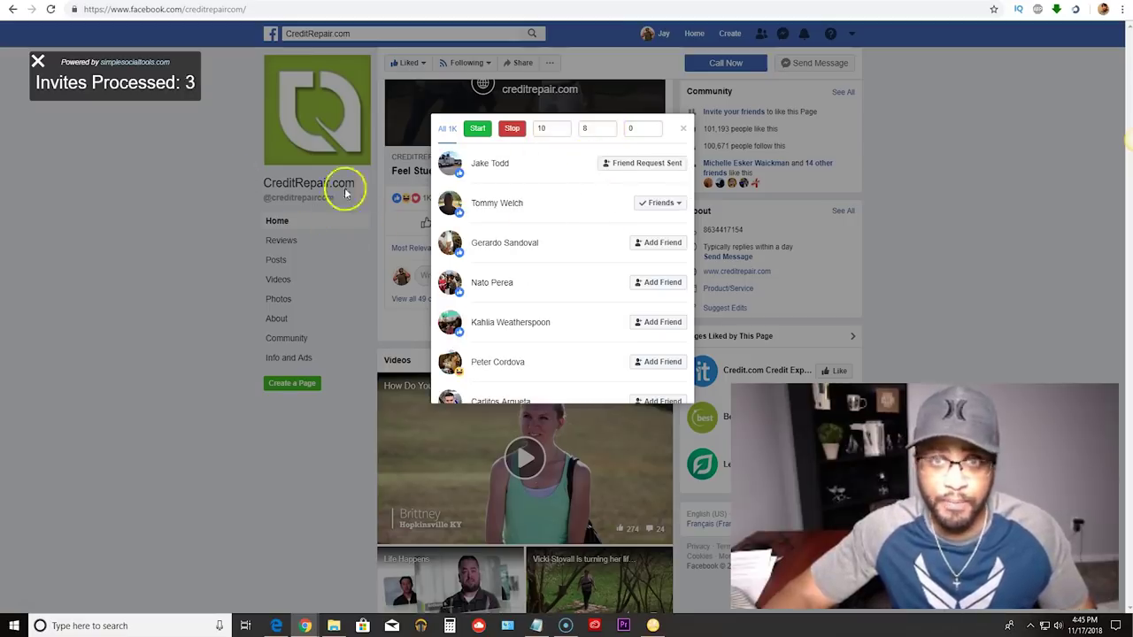
Cancel the "Does This Person Know You?" confirmation and stop the automated friend request run.
mouse_move(632, 196)
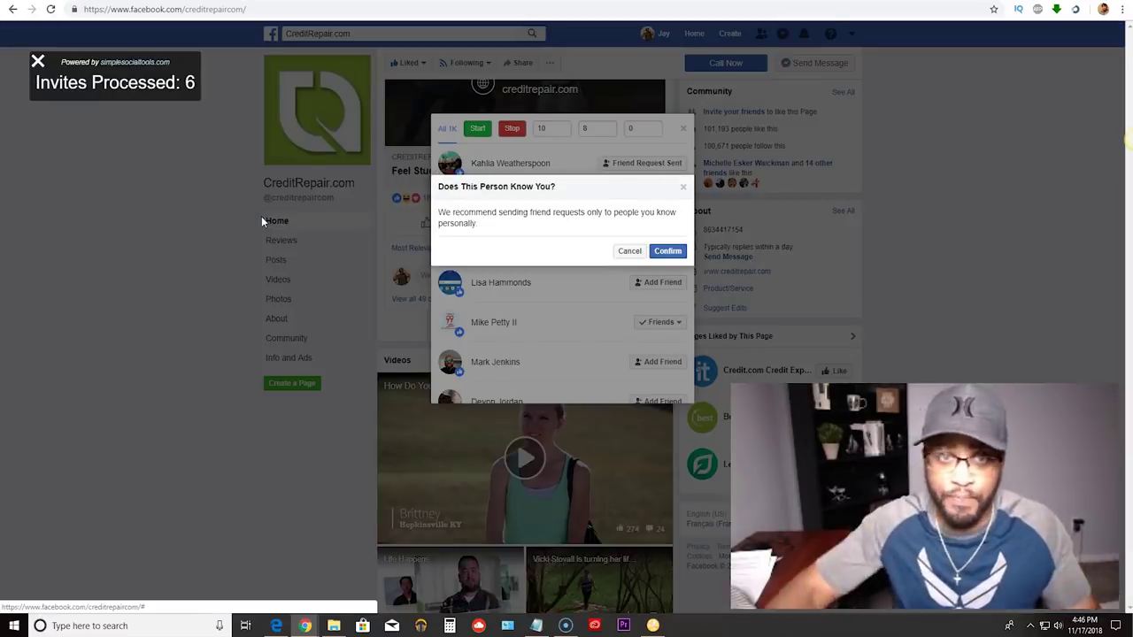
click(632, 253)
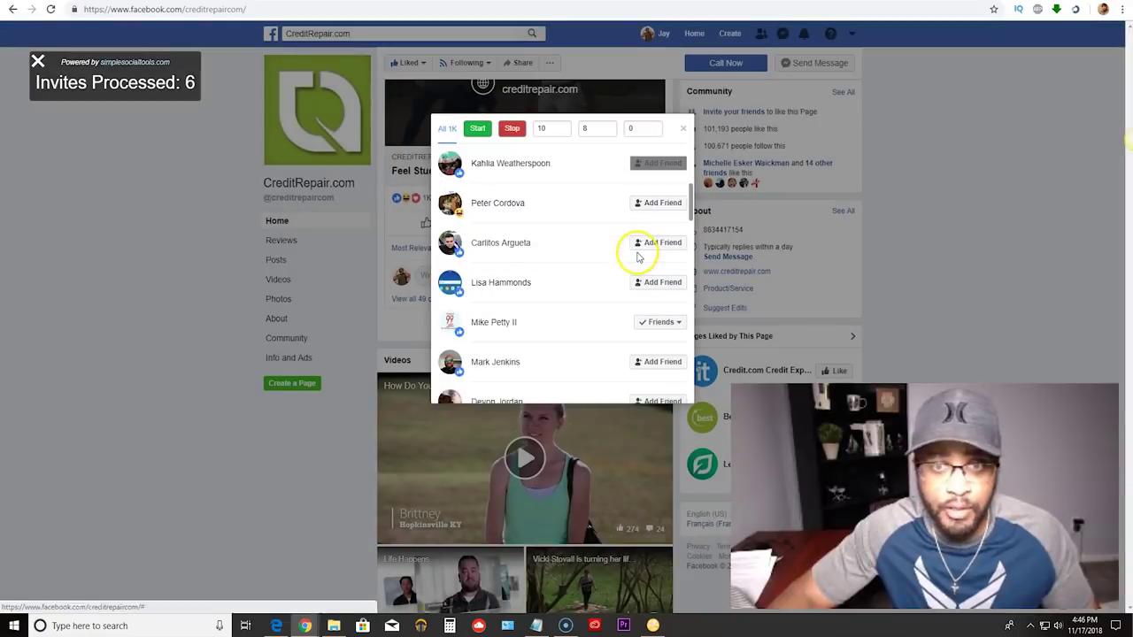
click(523, 139)
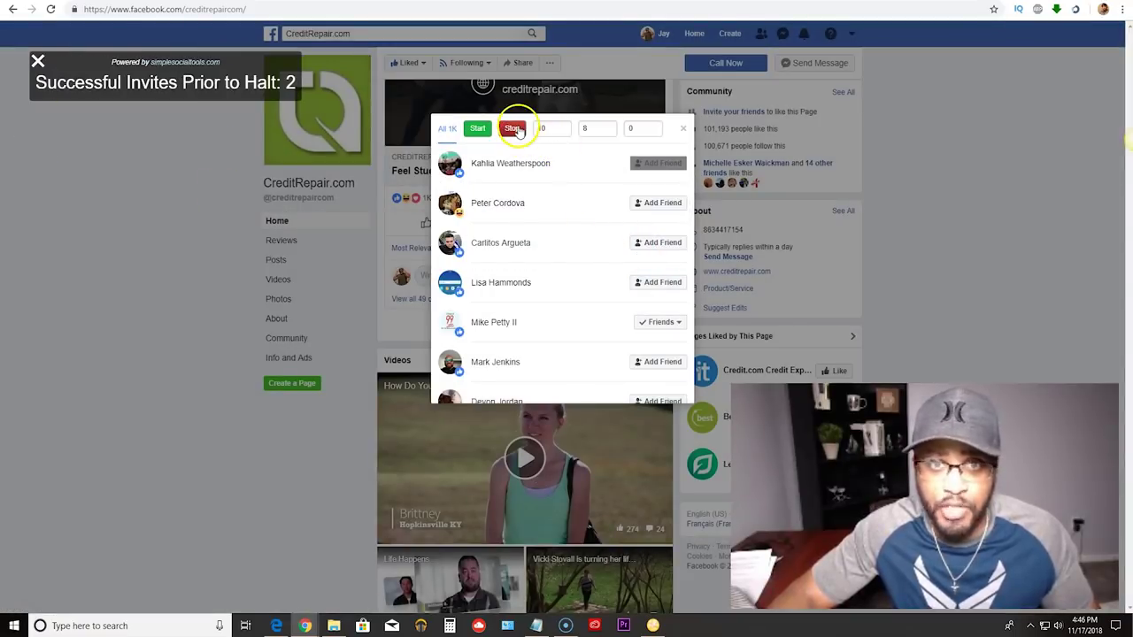
Review the friend request statuses from the start of the reactions list and close the list.
scroll(570, 223, up, 5)
scroll(581, 221, up, 1)
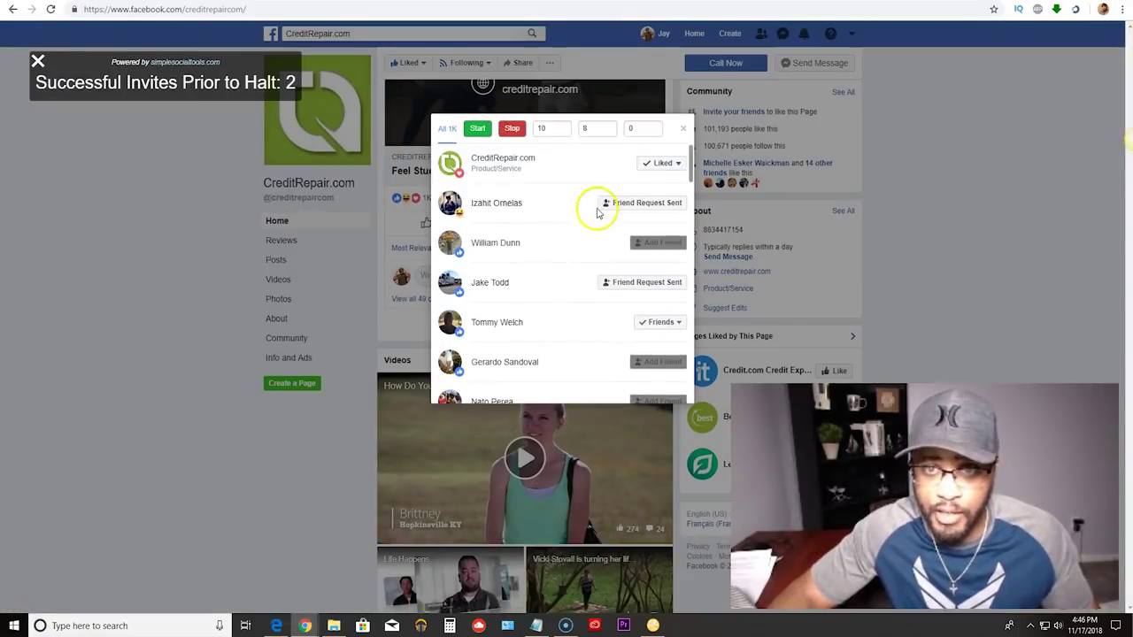
click(591, 282)
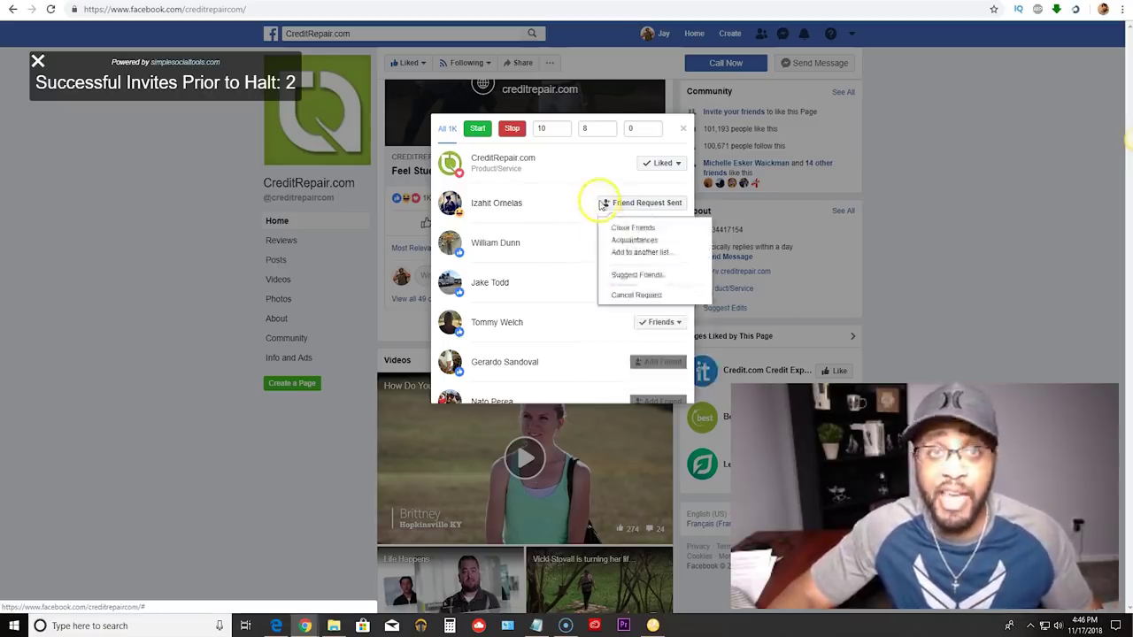
click(684, 130)
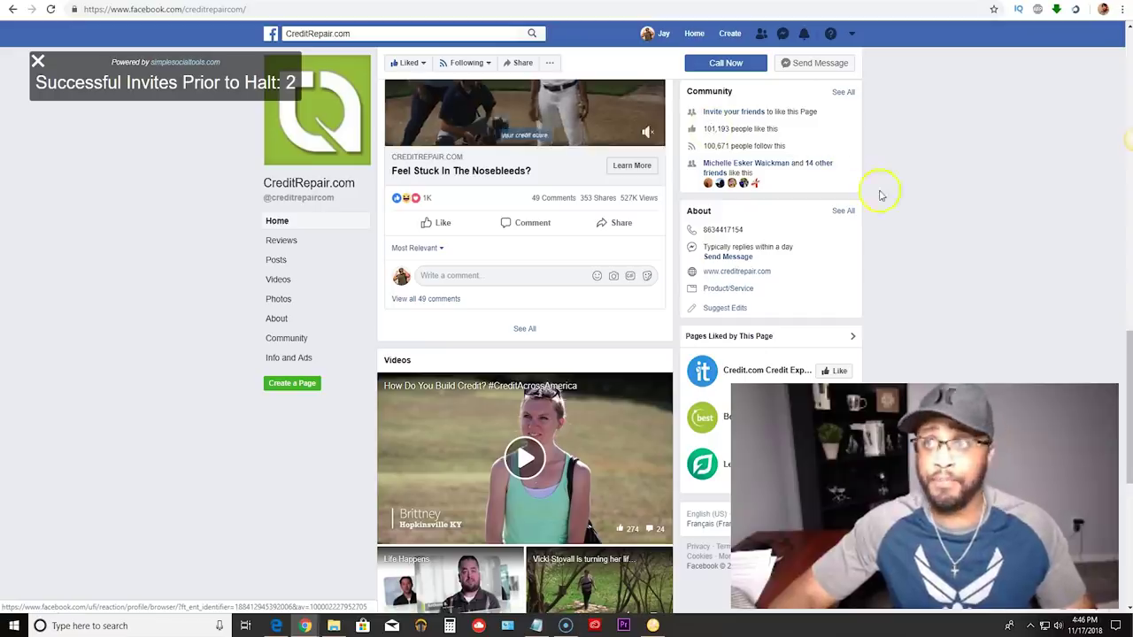
Reopen the SimpleSocialTools extension and examine its Automate Messages and Like Content tools.
scroll(929, 185, up, 2)
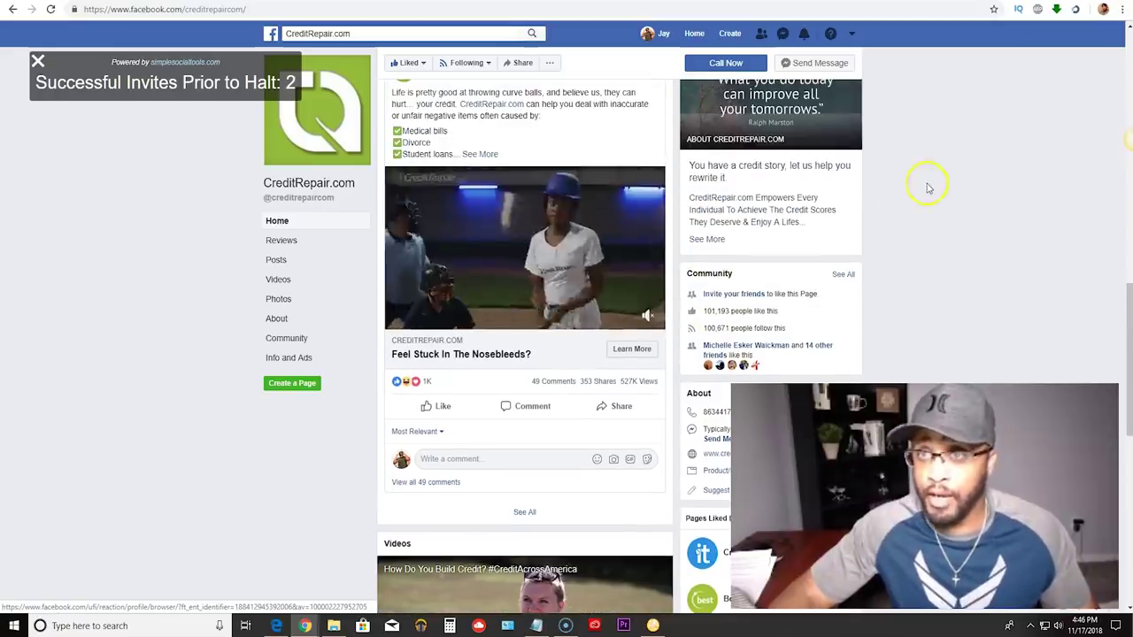
click(1076, 11)
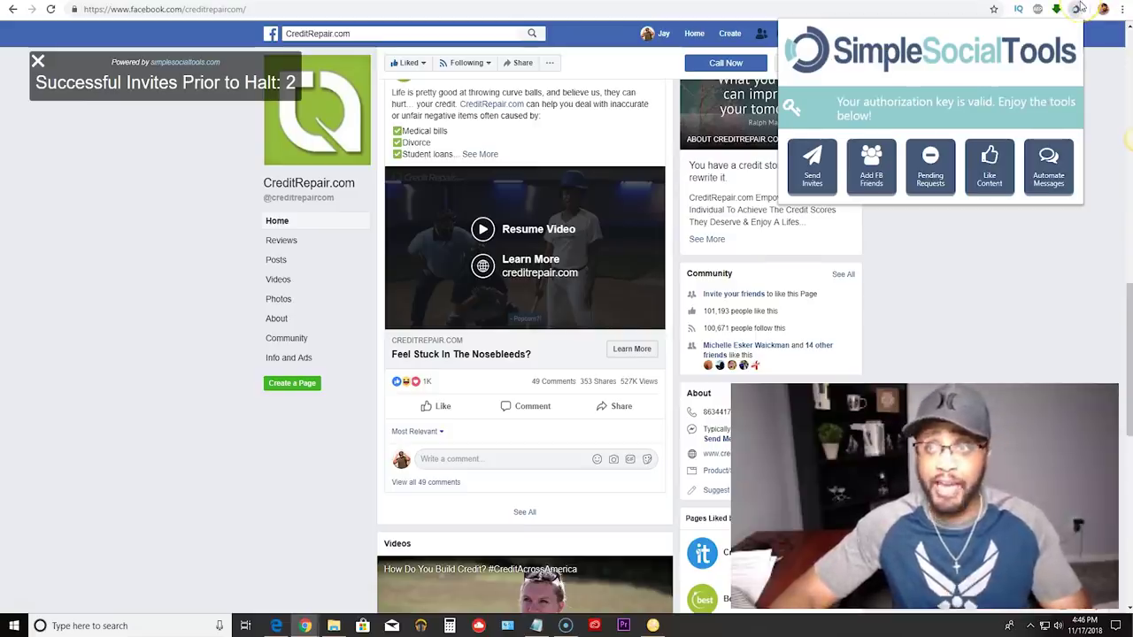
click(1051, 168)
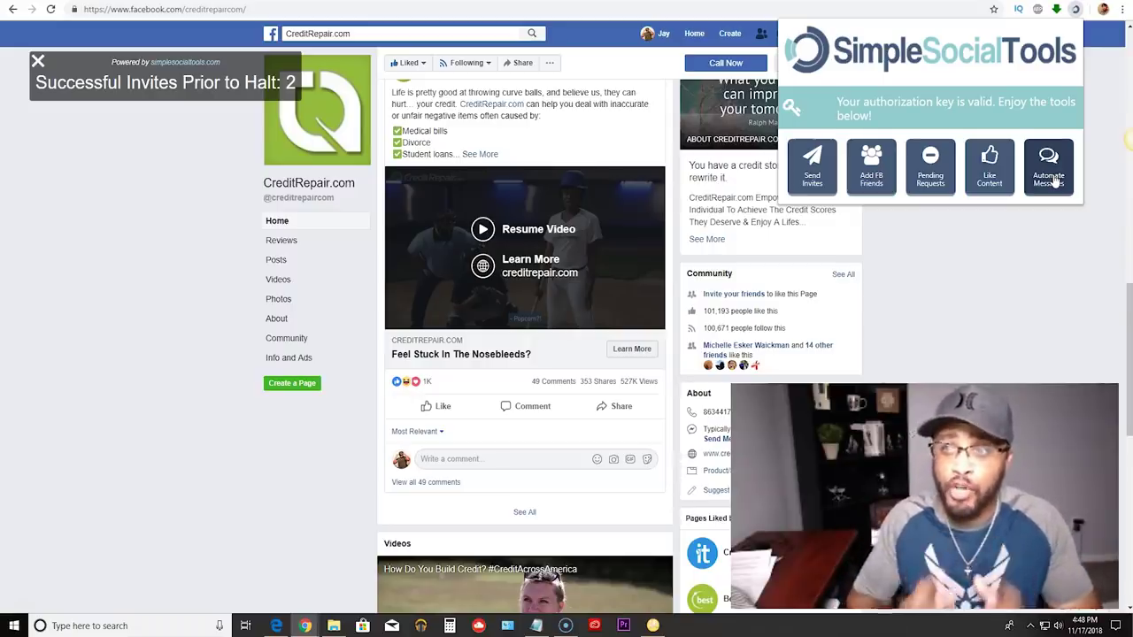
click(985, 186)
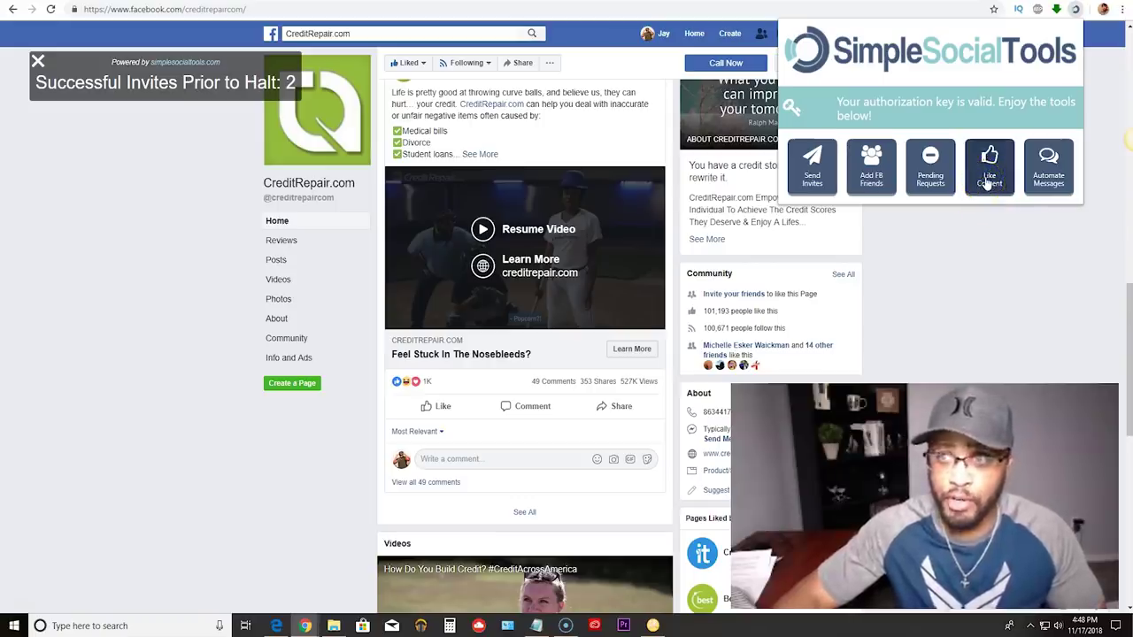
click(990, 181)
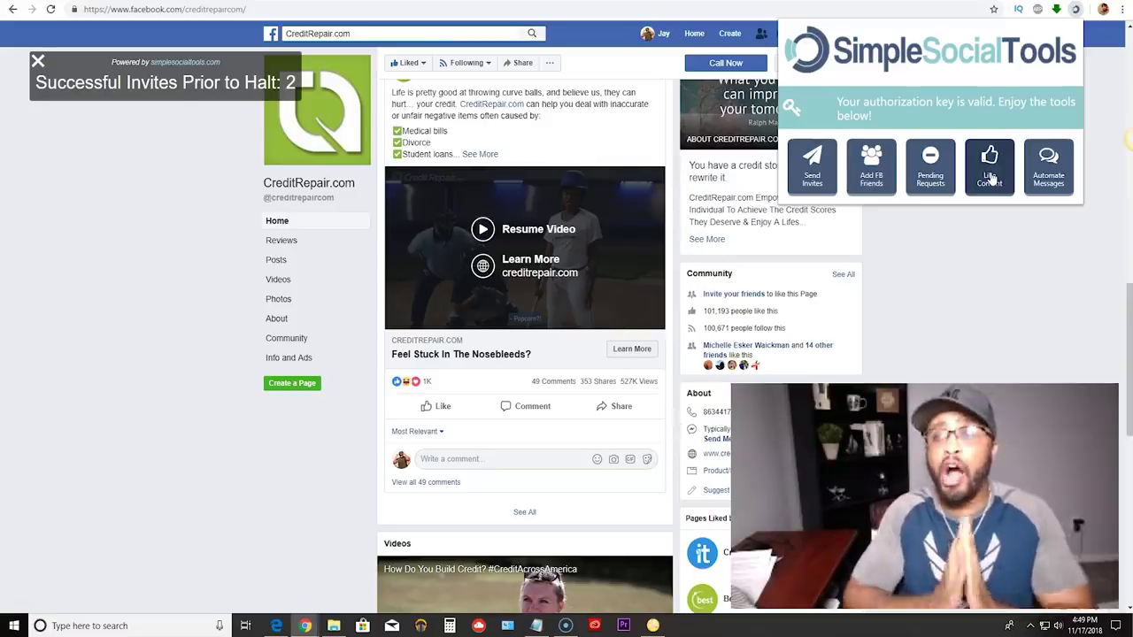
click(1063, 168)
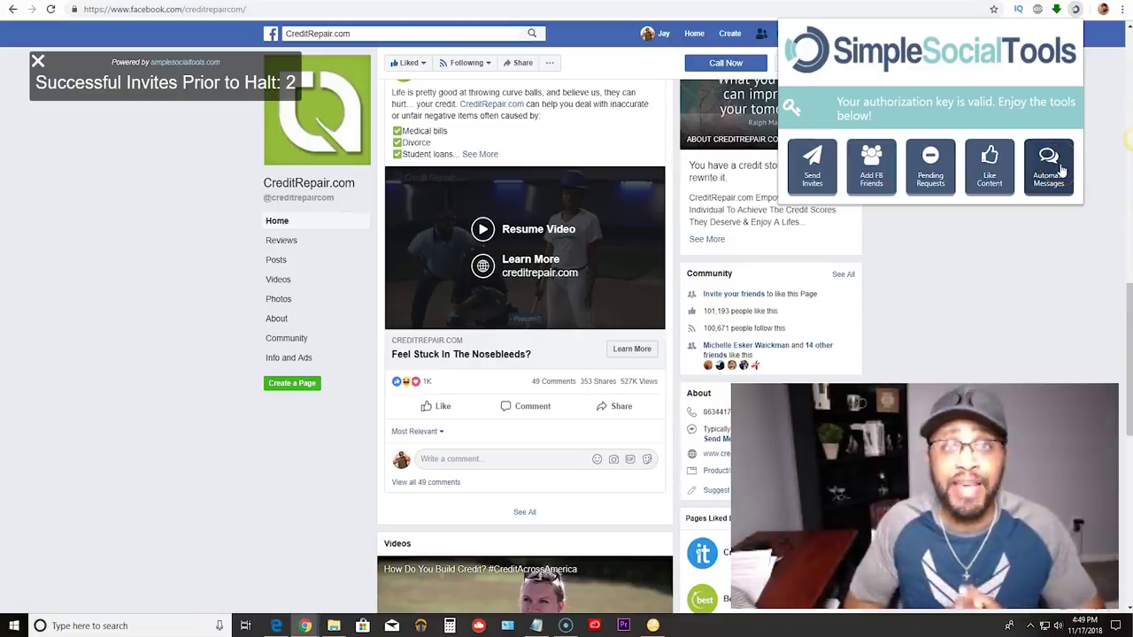